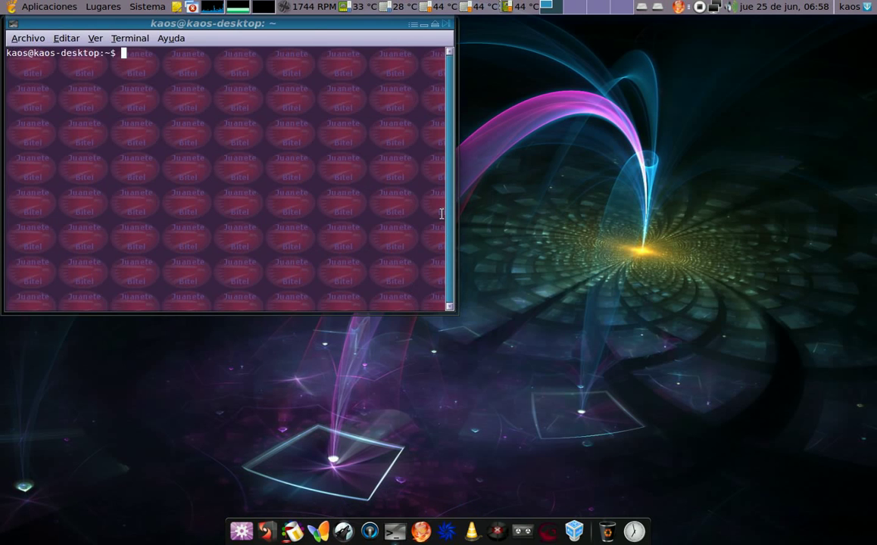
- Recall the command sudo aptitude install recordmydesktop gtk-recordmydesktop in the terminal, highlight the package names, and close the terminal without running it
{"action": "left_click_drag", "start_coordinate": [313, 28], "coordinate": [491, 135]}
{"action": "type", "text": "aptitude search desktop"}
{"action": "key", "text": "Up"}
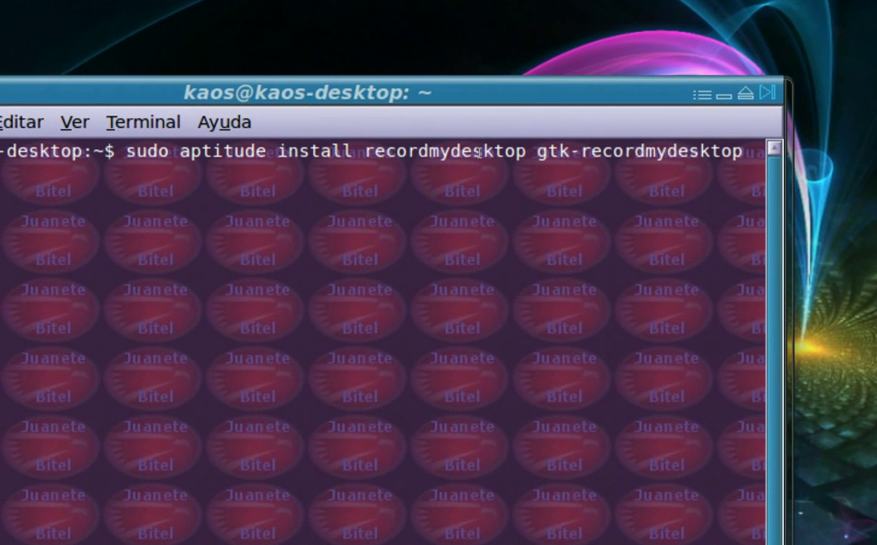
{"action": "double_click", "coordinate": [479, 152]}
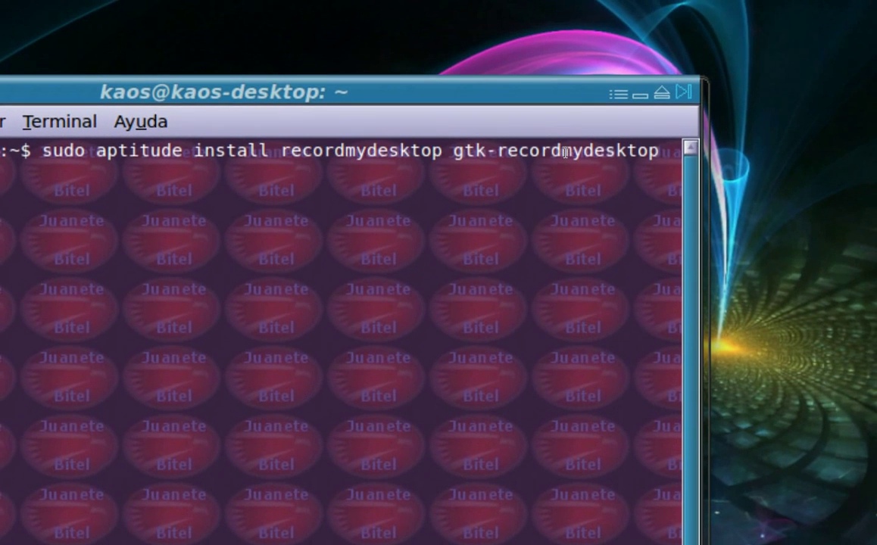
{"action": "double_click", "coordinate": [621, 147]}
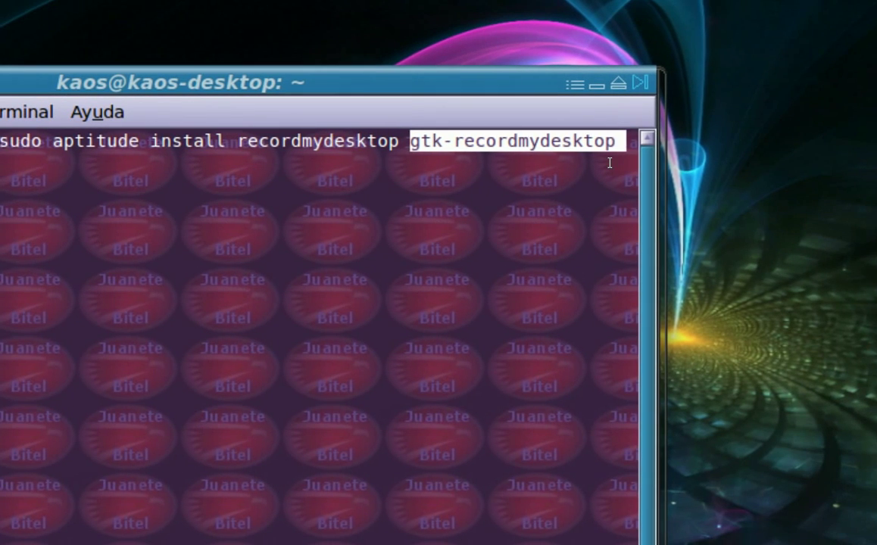
{"action": "left_click", "coordinate": [703, 112]}
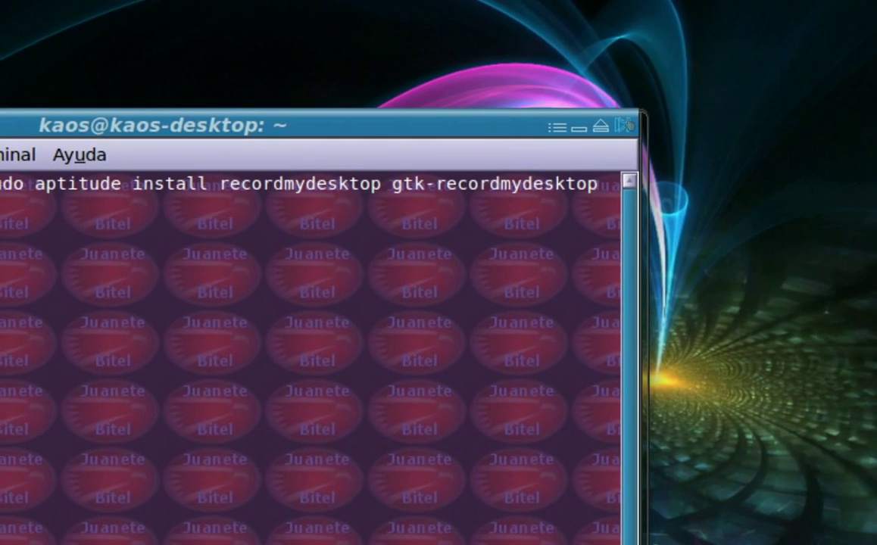
{"action": "left_click", "coordinate": [789, 69]}
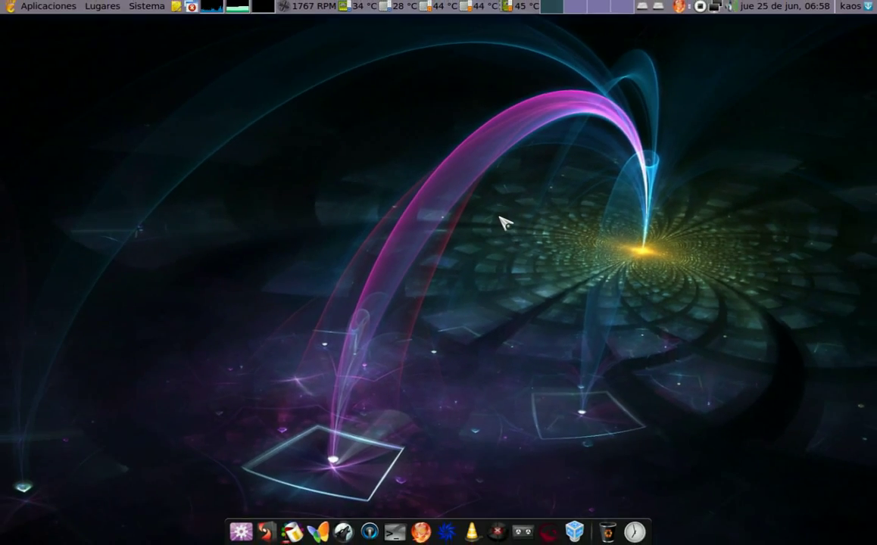
- Launch gtk-recordMyDesktop from the sound and video applications and move its window to the middle of the desktop
{"action": "left_click", "coordinate": [55, 10]}
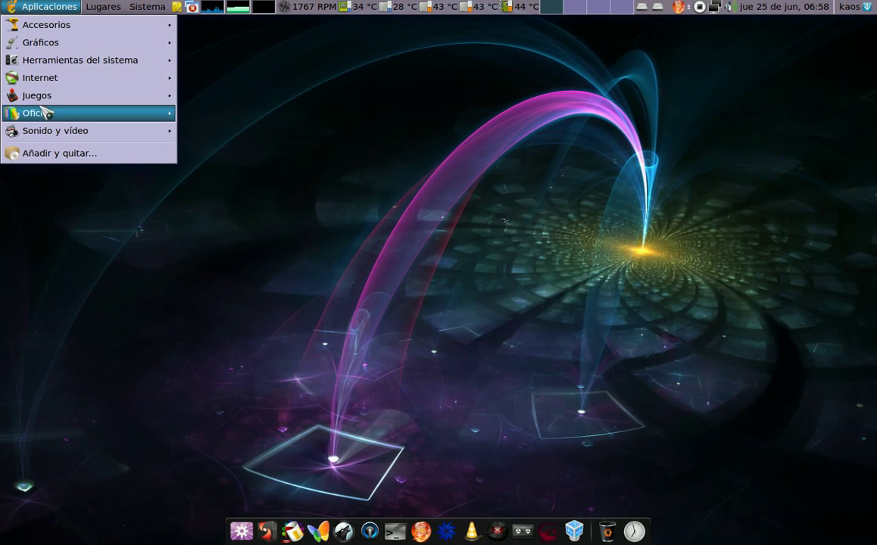
{"action": "mouse_move", "coordinate": [39, 129]}
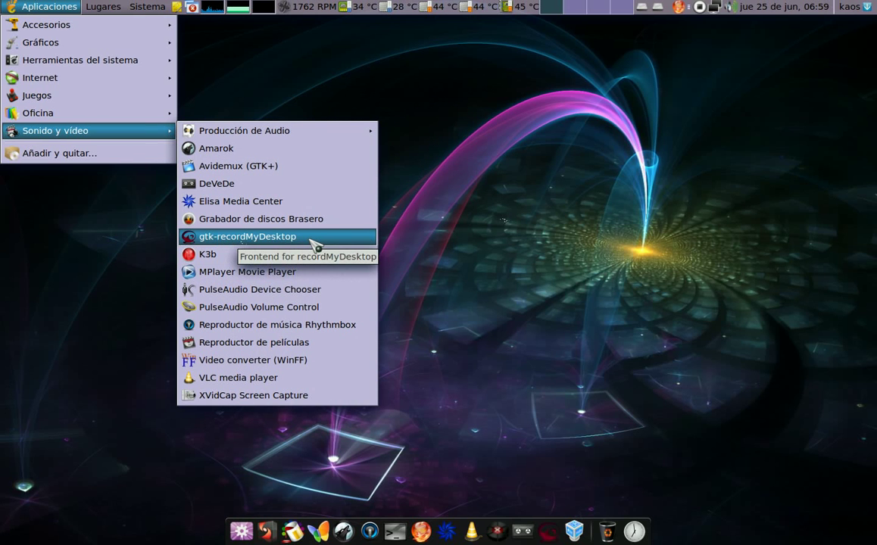
{"action": "left_click", "coordinate": [311, 237]}
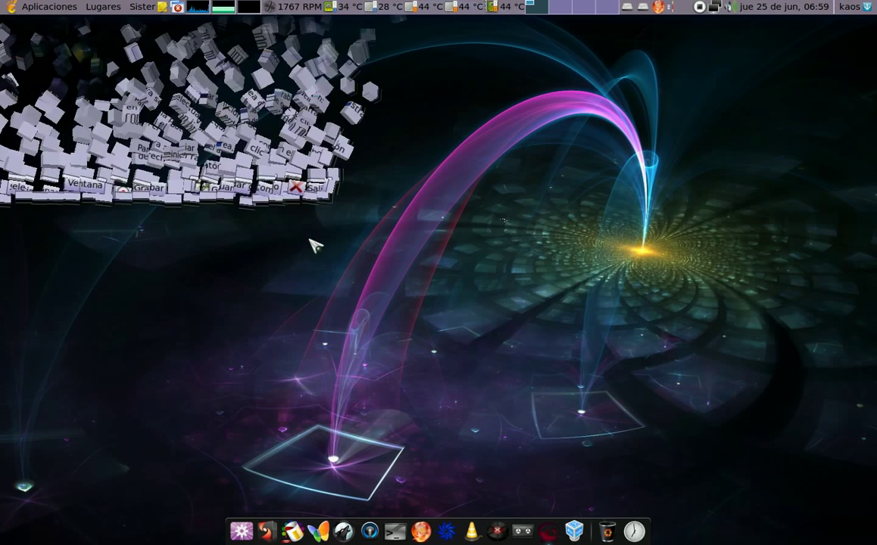
{"action": "left_click_drag", "start_coordinate": [164, 23], "coordinate": [445, 139]}
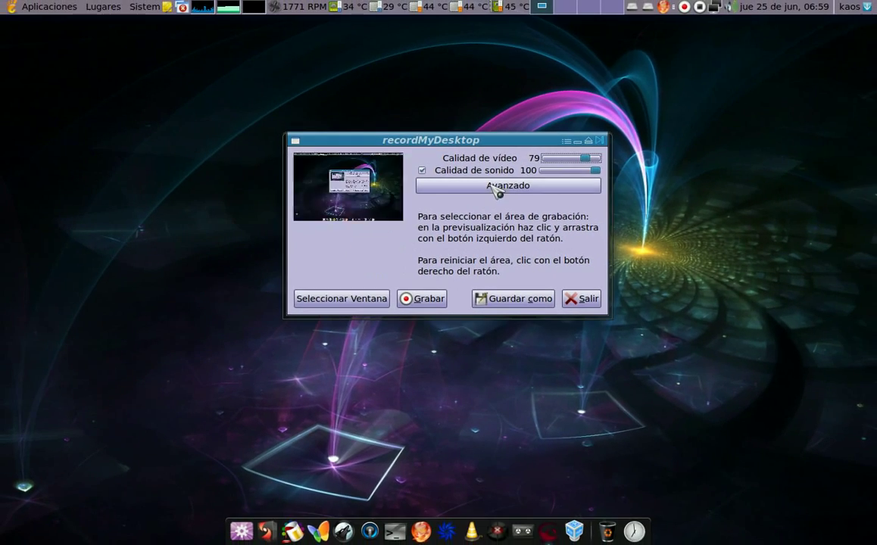
- Open recordMyDesktop's advanced settings and examine the file options and the performance options, including compression and fast subsampling
{"action": "left_click", "coordinate": [498, 189]}
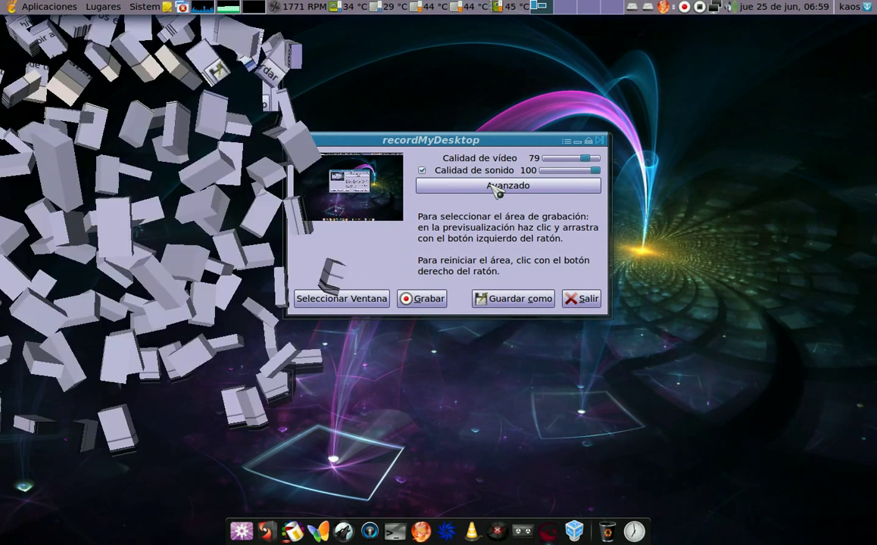
{"action": "left_click_drag", "start_coordinate": [120, 24], "coordinate": [440, 86]}
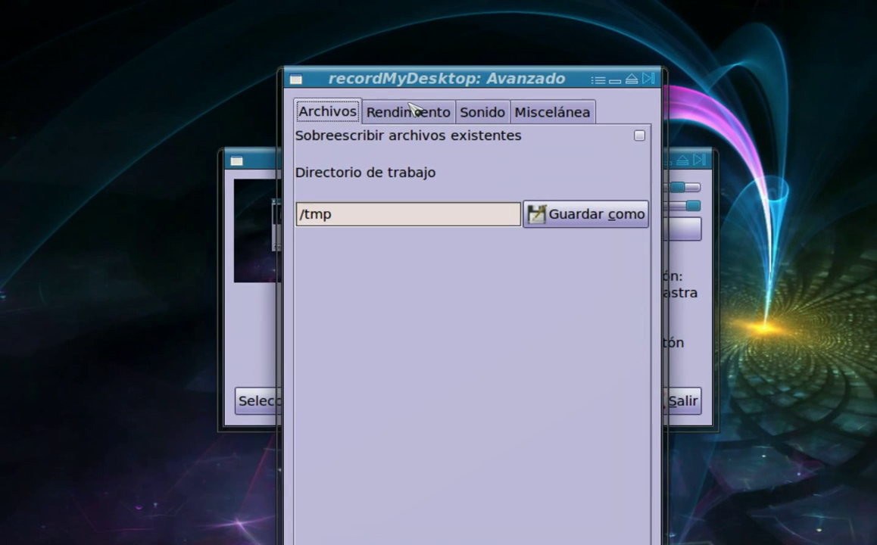
{"action": "left_click", "coordinate": [383, 66]}
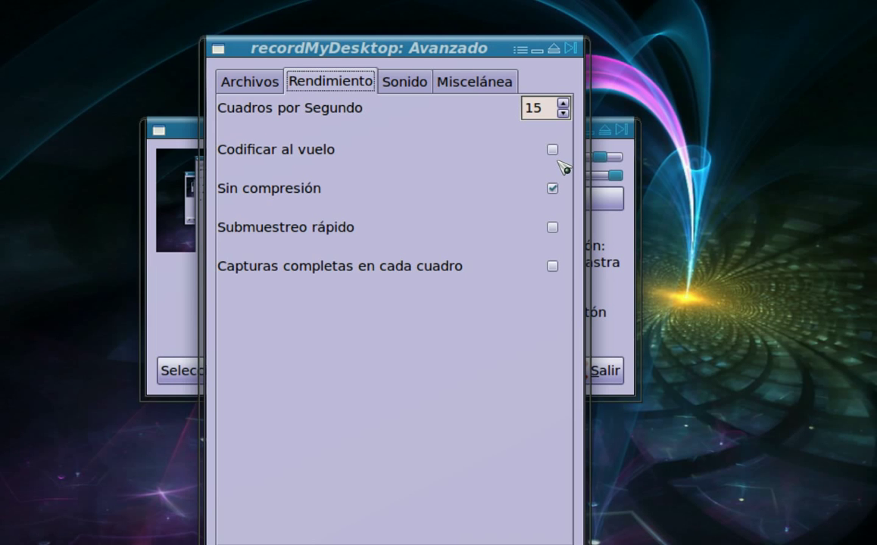
{"action": "mouse_move", "coordinate": [568, 190]}
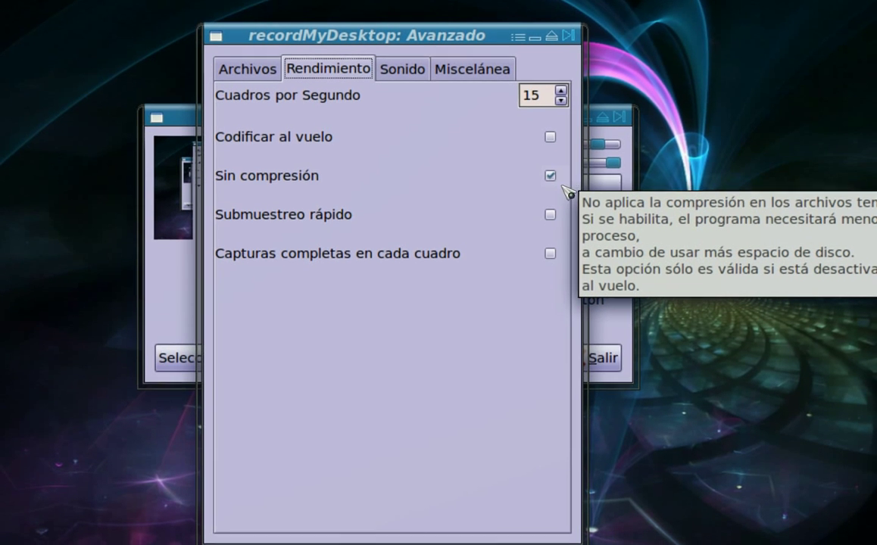
{"action": "mouse_move", "coordinate": [568, 204]}
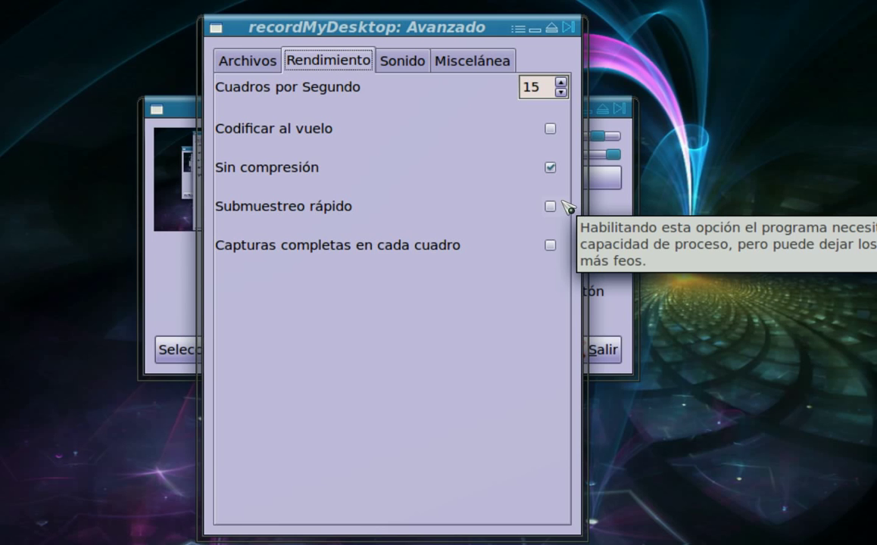
{"action": "mouse_move", "coordinate": [574, 262]}
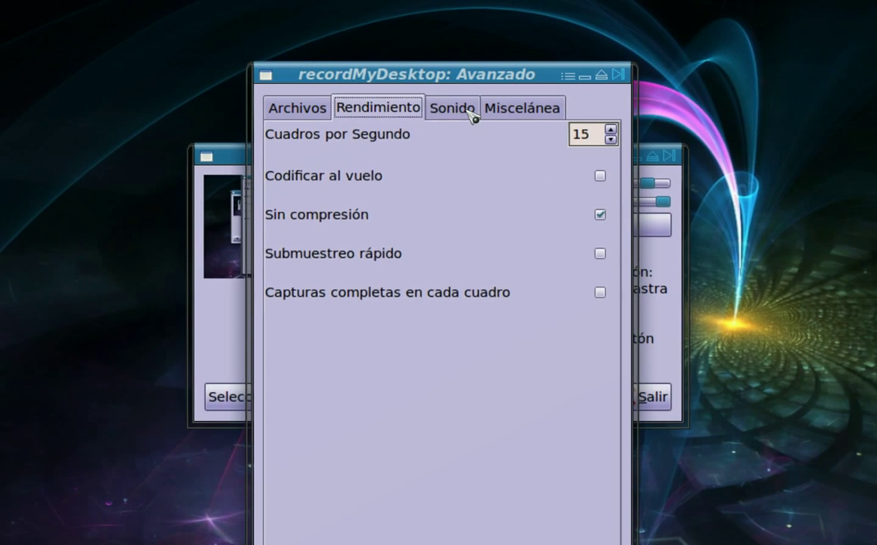
- Show recordMyDesktop's sound settings and open the system volume control, placing its window in the middle of the desktop
{"action": "left_click", "coordinate": [417, 46]}
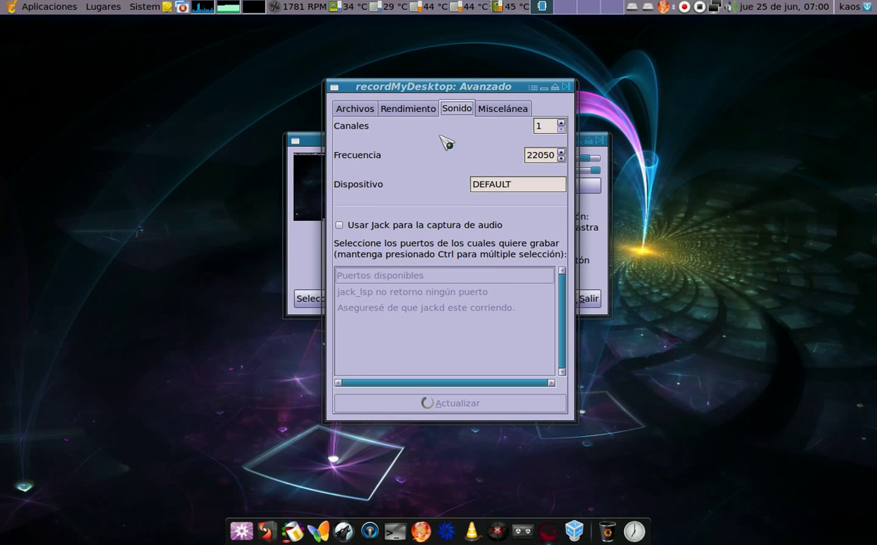
{"action": "left_click", "coordinate": [732, 7]}
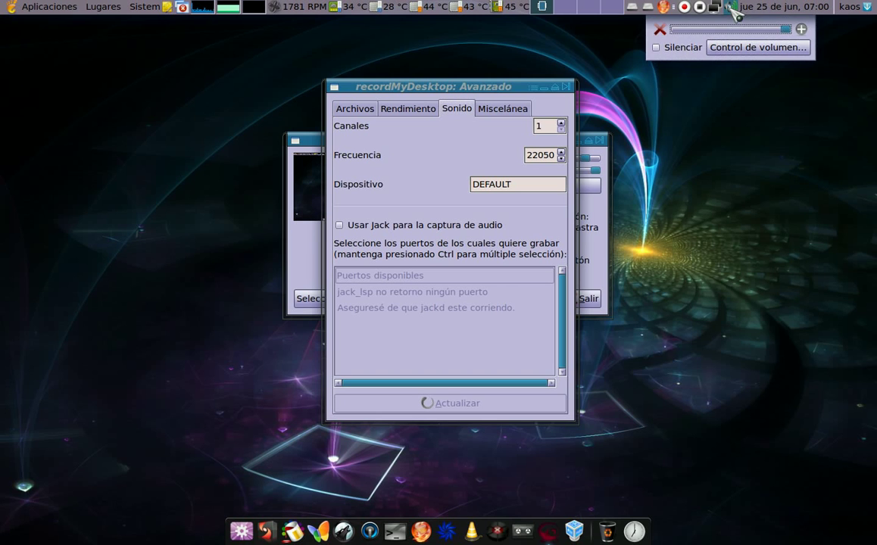
{"action": "left_click", "coordinate": [738, 49]}
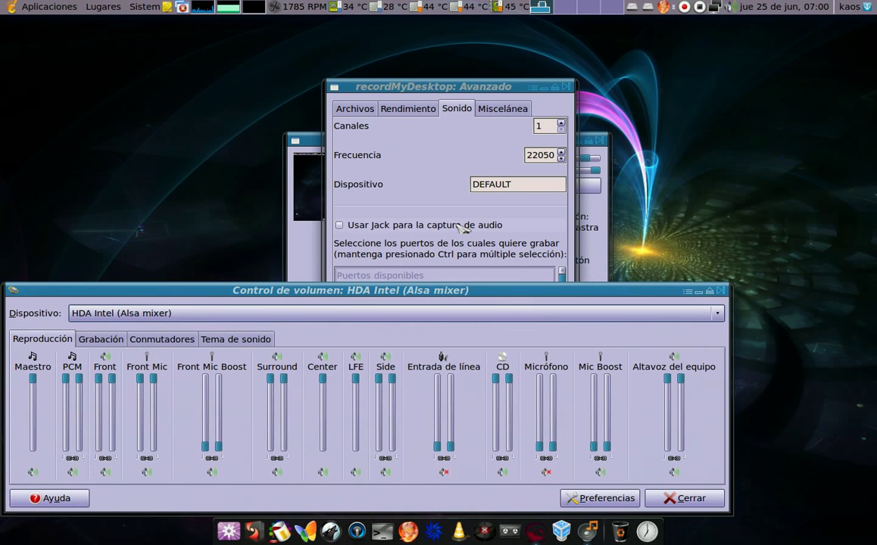
{"action": "left_click_drag", "start_coordinate": [395, 294], "coordinate": [476, 134]}
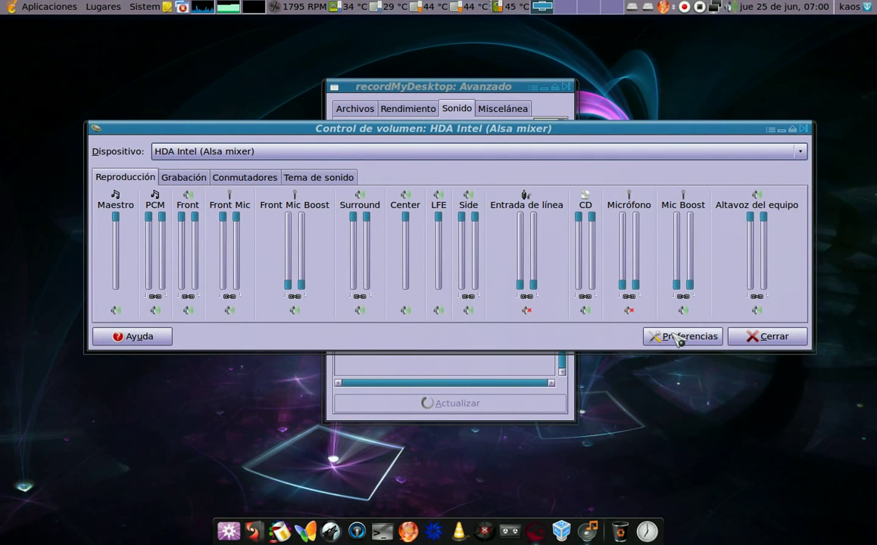
- Review which mixer tracks are set as visible, check the recording capture levels, and close the volume control
{"action": "left_click", "coordinate": [689, 338]}
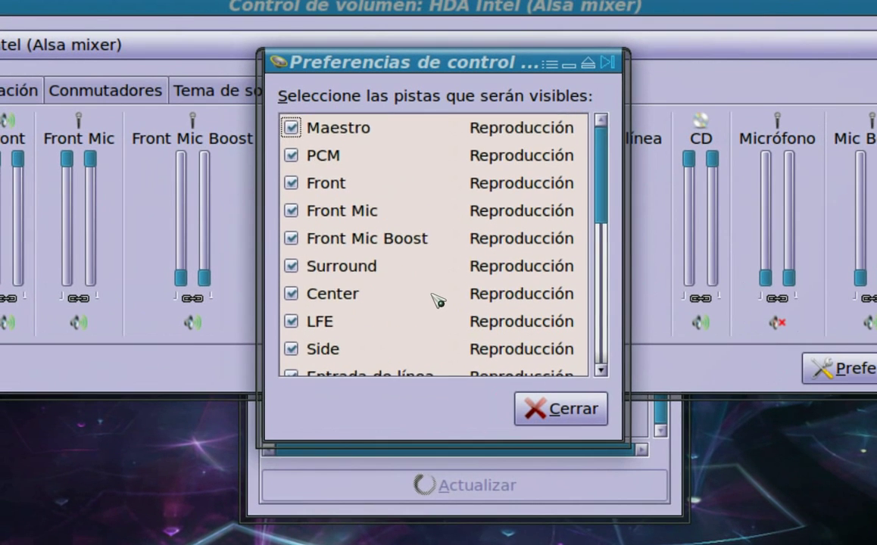
{"action": "scroll", "coordinate": [421, 295], "scroll_direction": "down", "scroll_amount": 4}
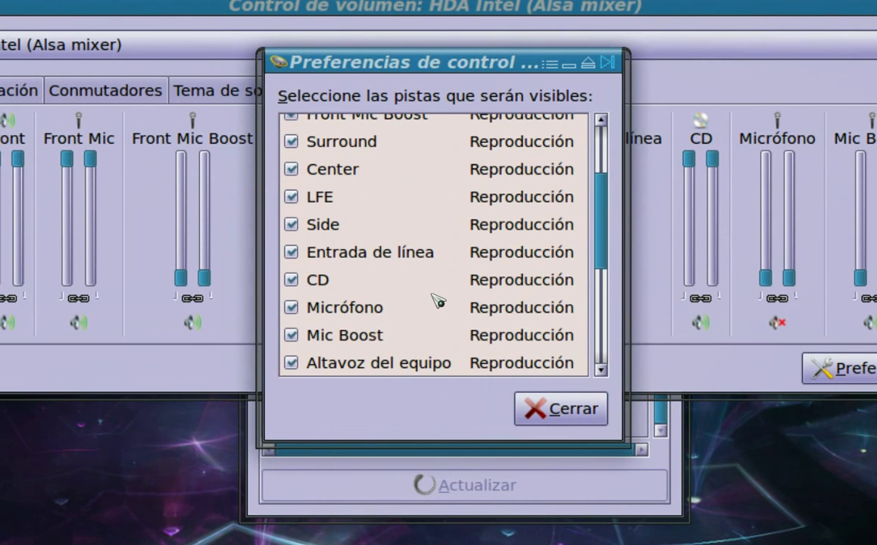
{"action": "scroll", "coordinate": [438, 301], "scroll_direction": "down", "scroll_amount": 3}
{"action": "scroll", "coordinate": [438, 301], "scroll_direction": "down", "scroll_amount": 1}
{"action": "scroll", "coordinate": [436, 300], "scroll_direction": "up", "scroll_amount": 3}
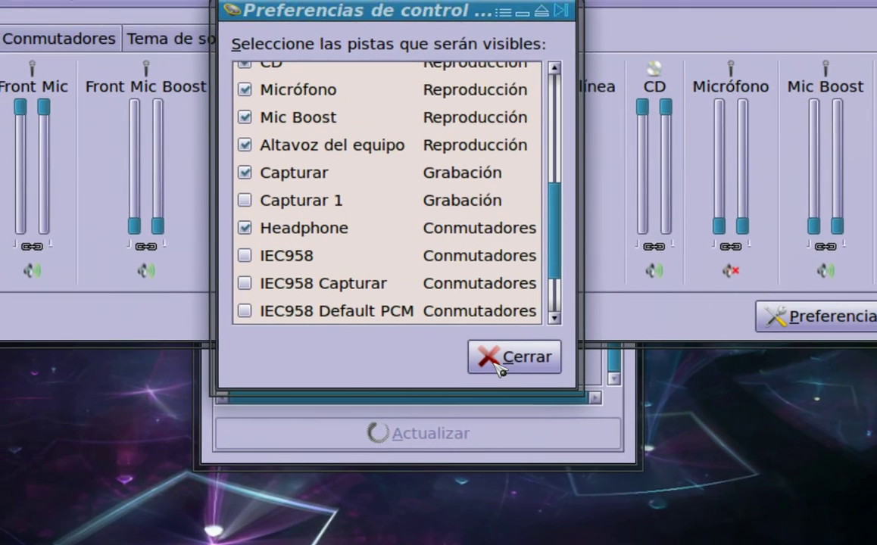
{"action": "left_click", "coordinate": [619, 438]}
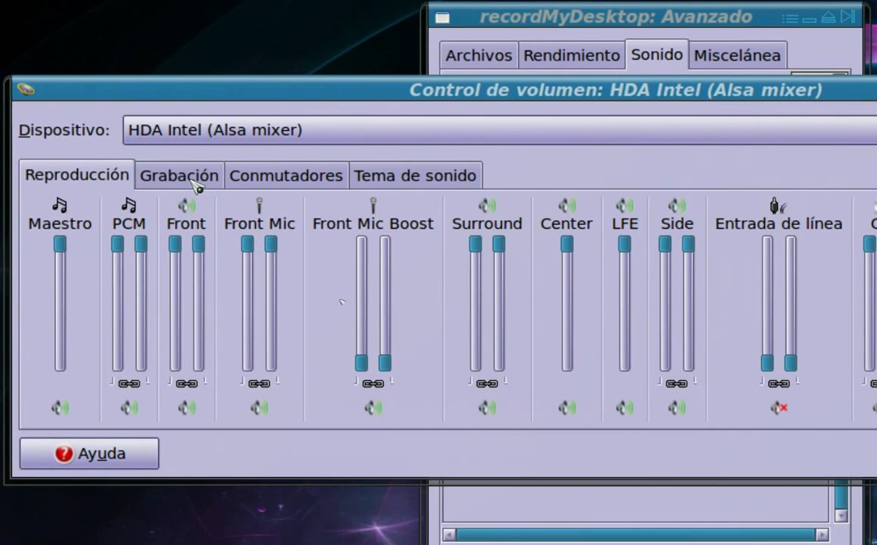
{"action": "left_click", "coordinate": [64, 89]}
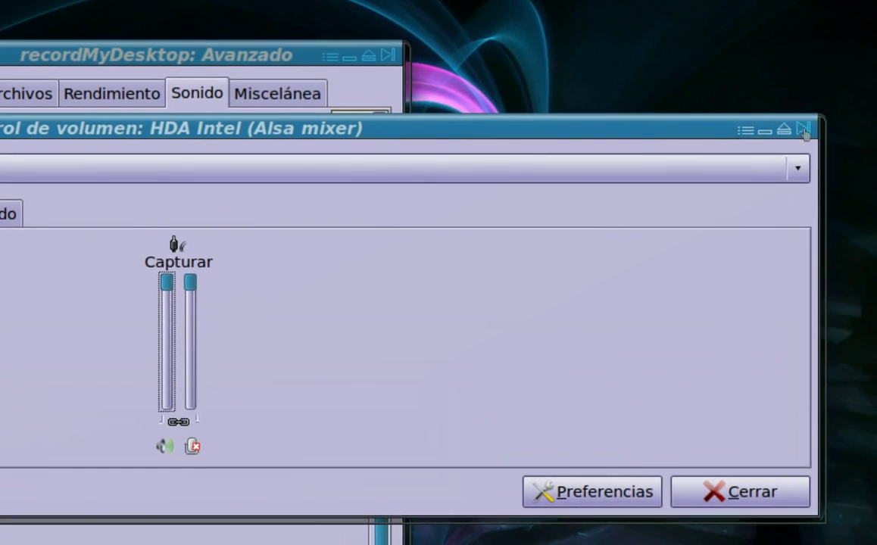
{"action": "left_click", "coordinate": [793, 122]}
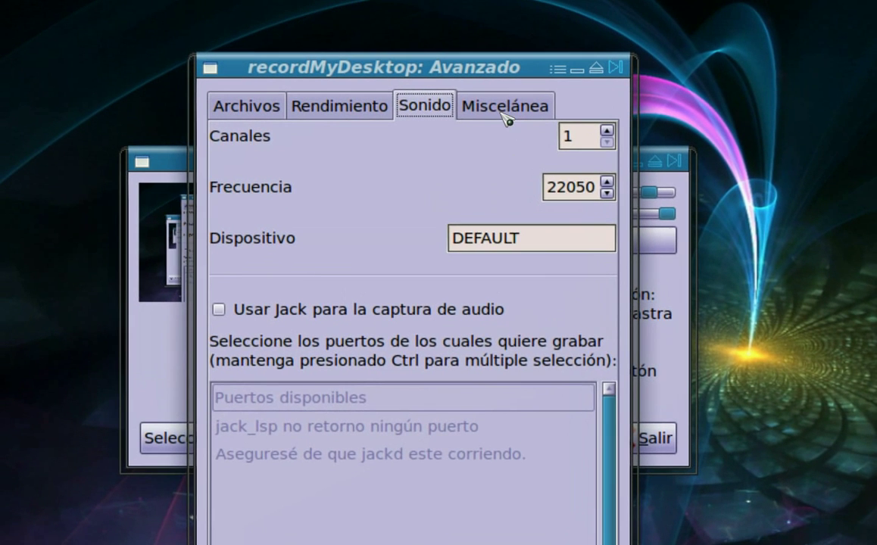
- Examine the miscellaneous recording options and the available mouse cursor choices, and close the advanced settings
{"action": "left_click", "coordinate": [505, 113]}
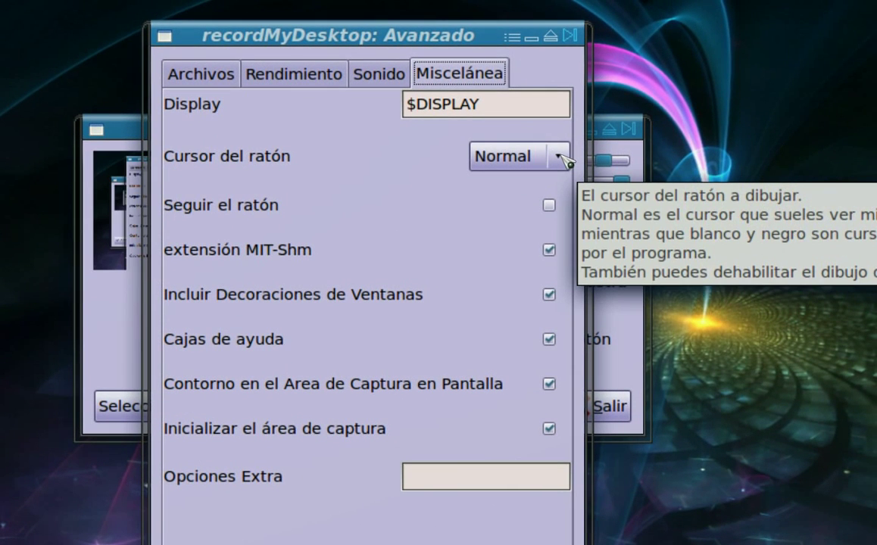
{"action": "left_click", "coordinate": [560, 157]}
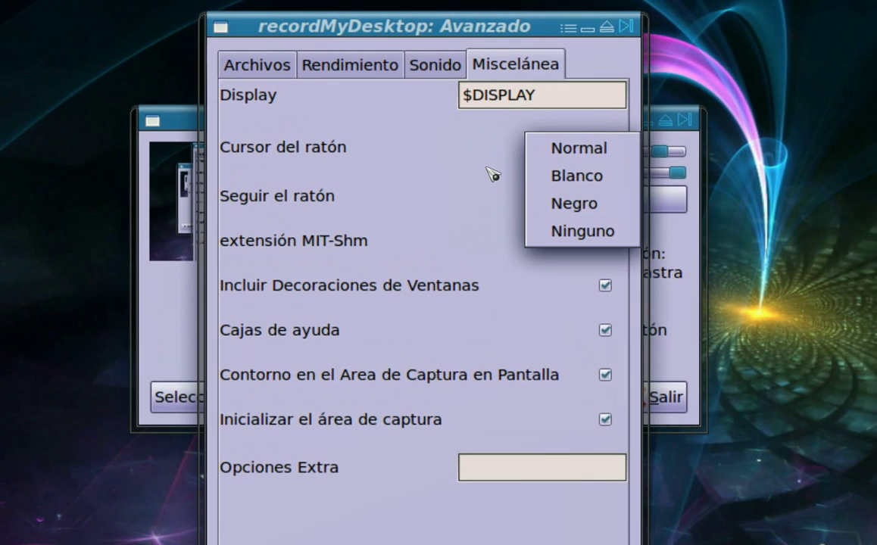
{"action": "left_click", "coordinate": [485, 165]}
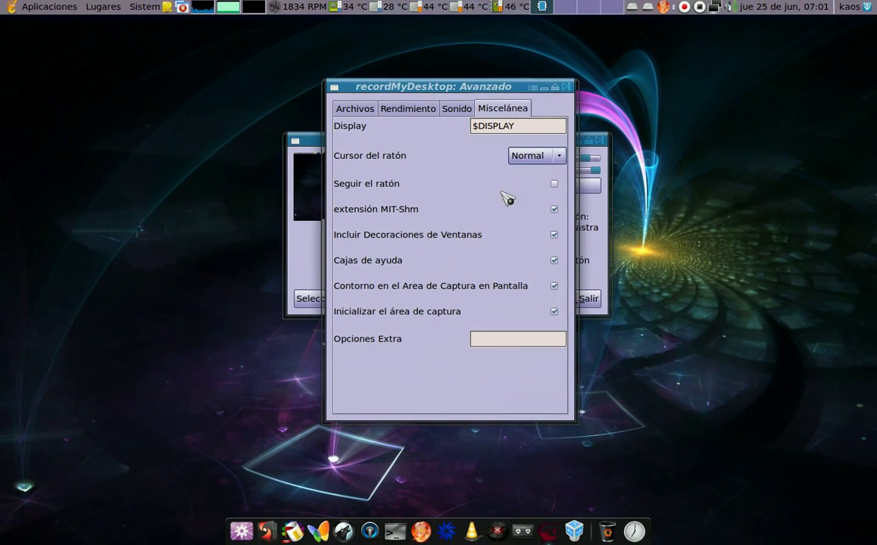
{"action": "left_click", "coordinate": [565, 86]}
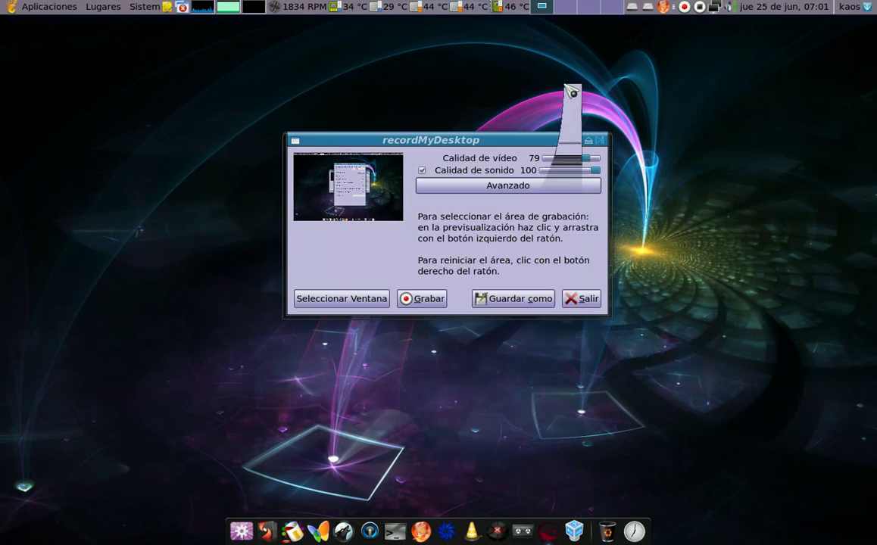
- Move the recordMyDesktop window aside and place a new terminal window beside it
{"action": "left_click_drag", "start_coordinate": [488, 140], "coordinate": [221, 139]}
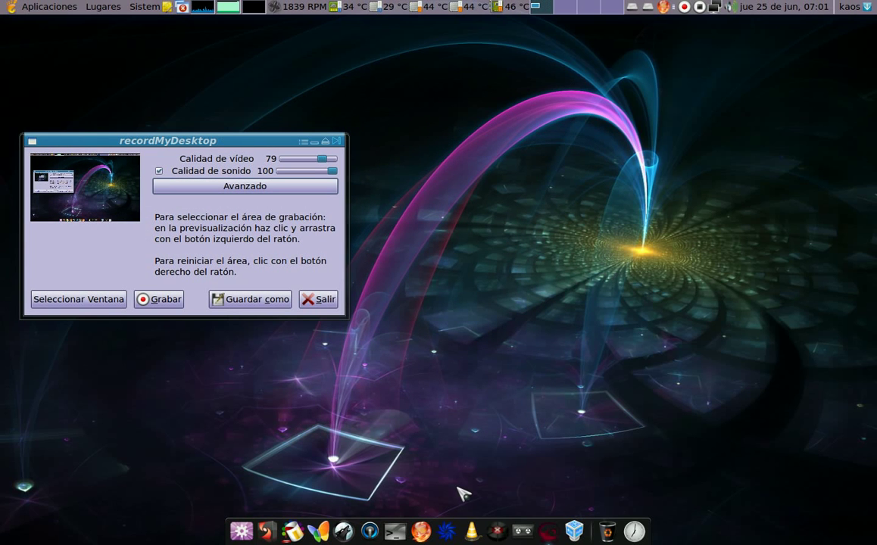
{"action": "left_click", "coordinate": [378, 524]}
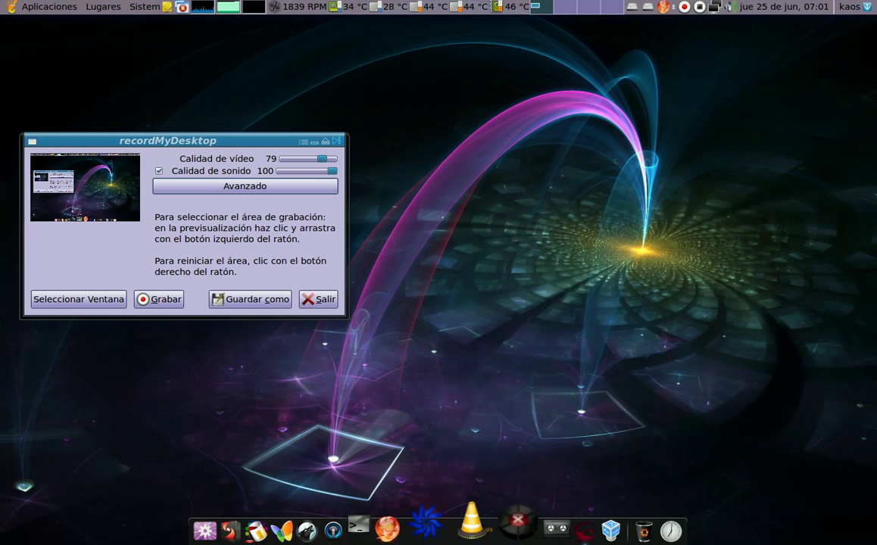
{"action": "left_click_drag", "start_coordinate": [606, 24], "coordinate": [623, 108]}
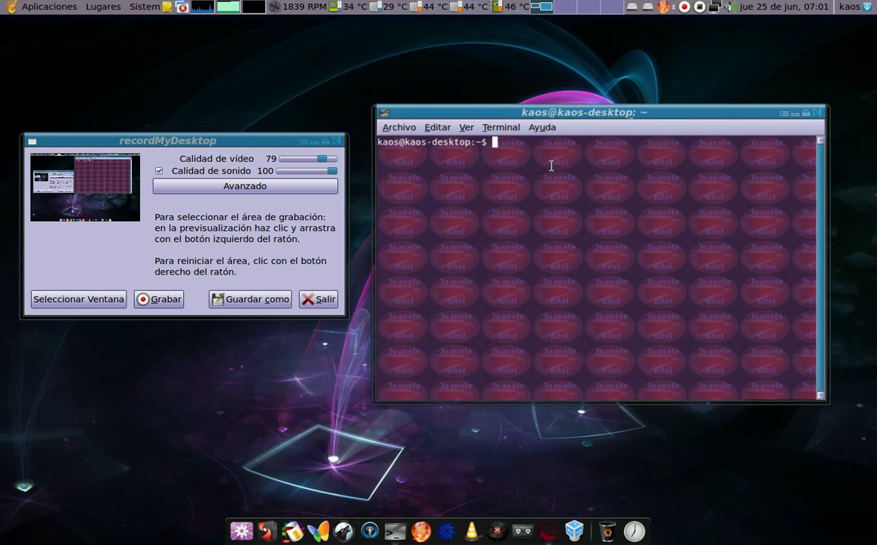
- Pick the terminal window as the recording area and move the terminal upward on the desktop
{"action": "left_click", "coordinate": [80, 301]}
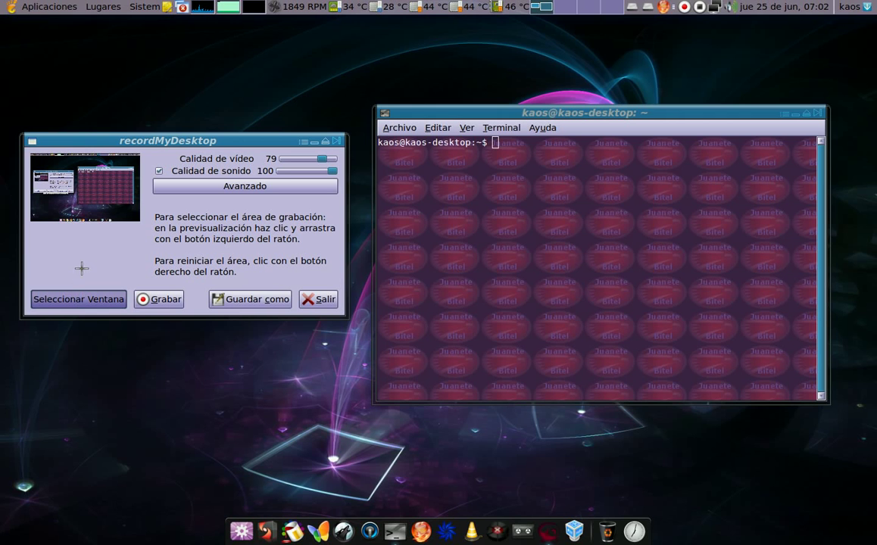
{"action": "left_click", "coordinate": [497, 221]}
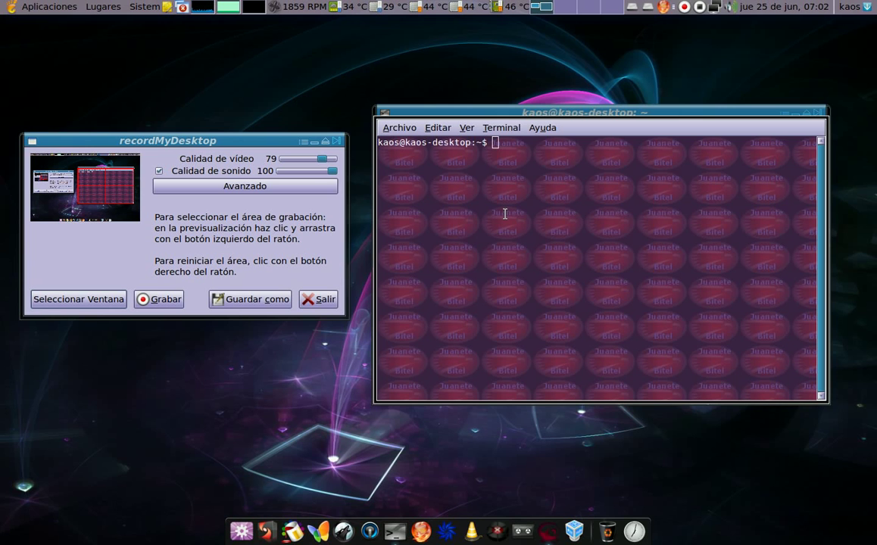
{"action": "left_click_drag", "start_coordinate": [601, 114], "coordinate": [598, 35]}
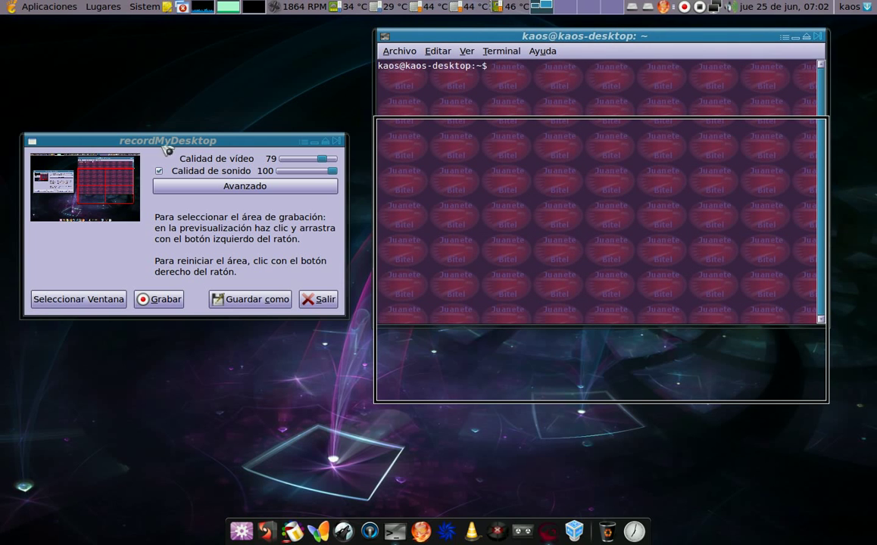
- Move the recordMyDesktop window over the outlined recording area and back beside it, and close both recordMyDesktop and the terminal
{"action": "left_click_drag", "start_coordinate": [160, 136], "coordinate": [532, 153]}
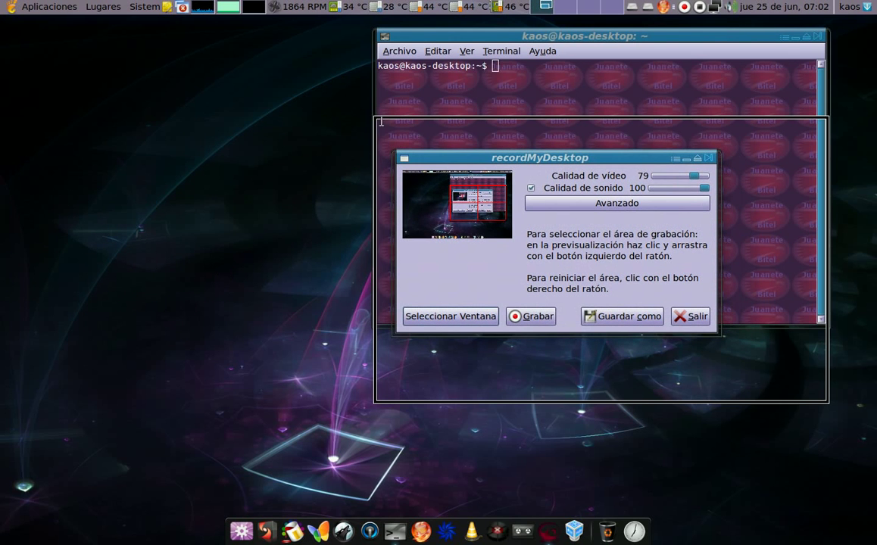
{"action": "left_click_drag", "start_coordinate": [567, 164], "coordinate": [221, 168]}
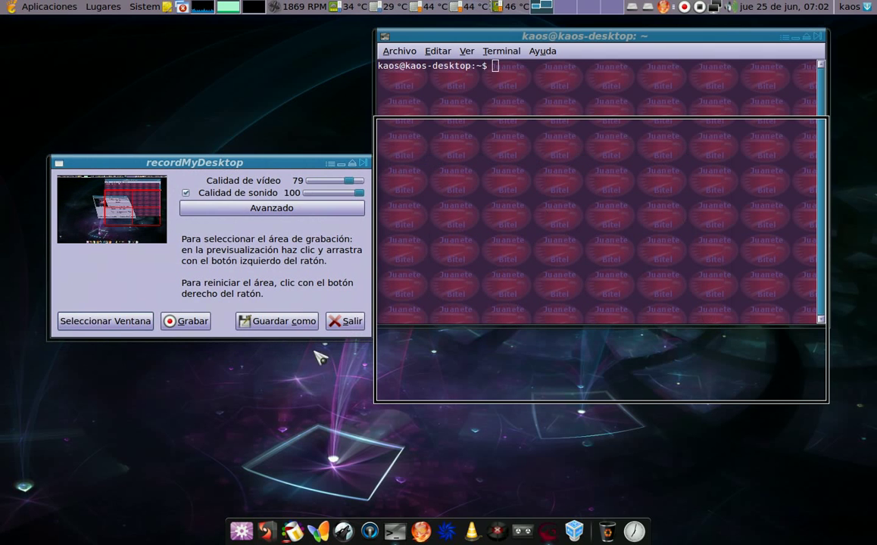
{"action": "left_click", "coordinate": [347, 323]}
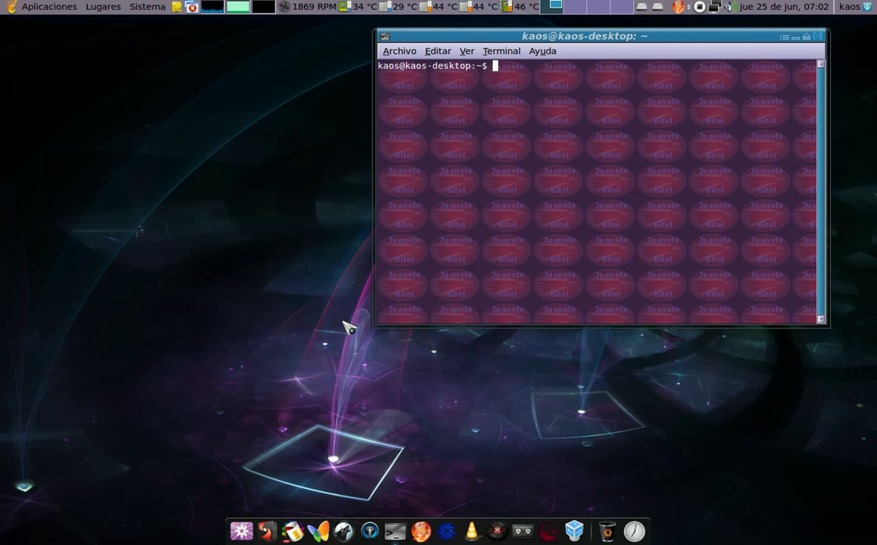
{"action": "left_click", "coordinate": [818, 35]}
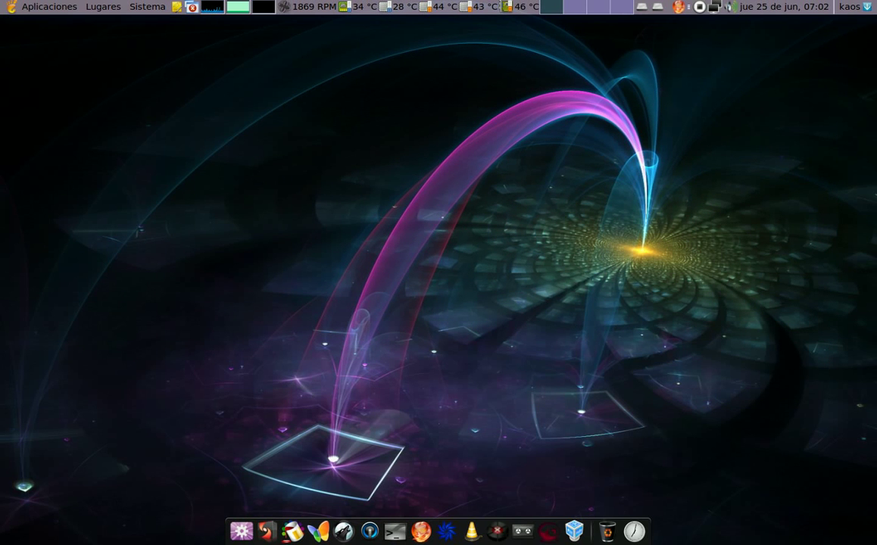
- Launch recordMyDesktop again and open its dialog for choosing the recording's save folder and file name
{"action": "left_click", "coordinate": [553, 530]}
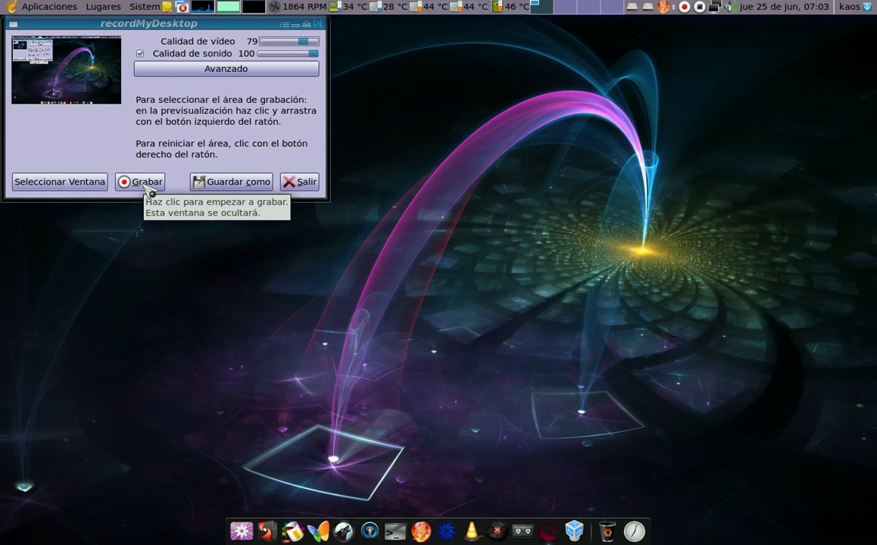
{"action": "left_click", "coordinate": [237, 186]}
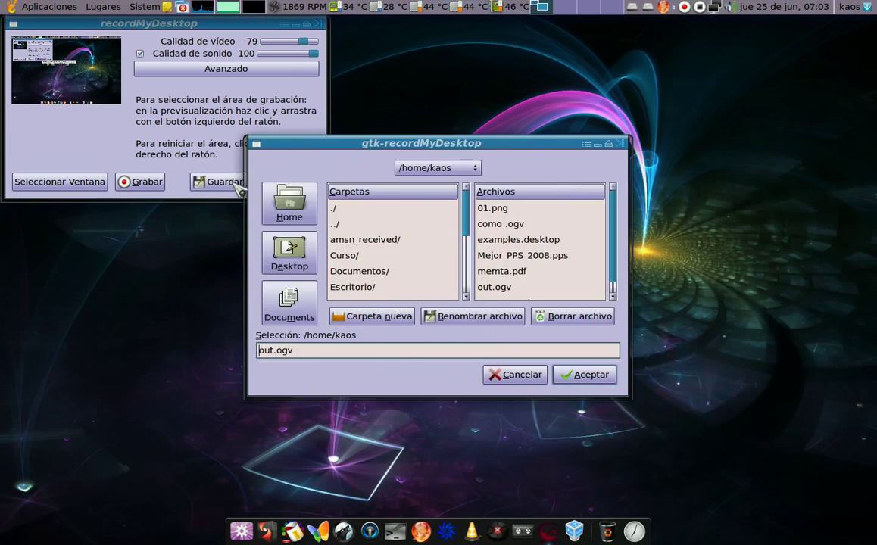